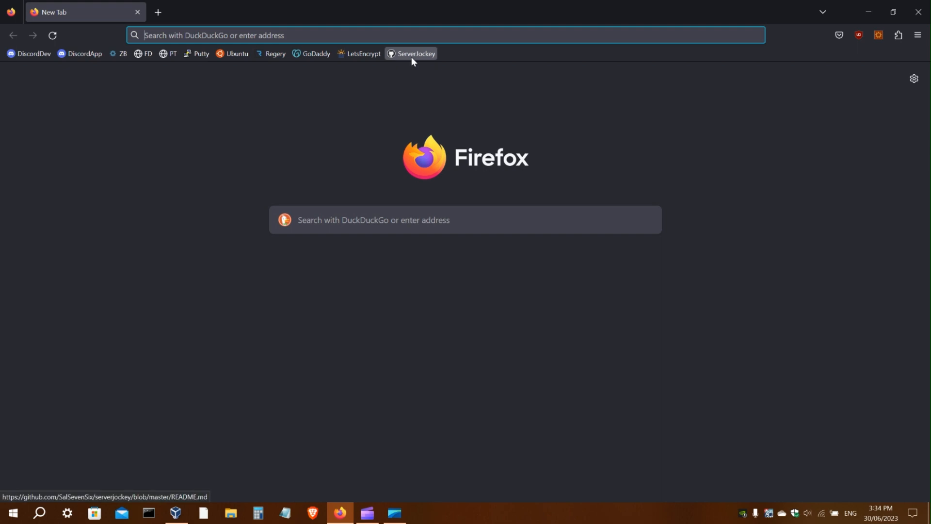
Step: Open the ServerJockey README and scroll down to its VirtualBox Appliance installation section
click(411, 54)
scroll(317, 330, down, 2)
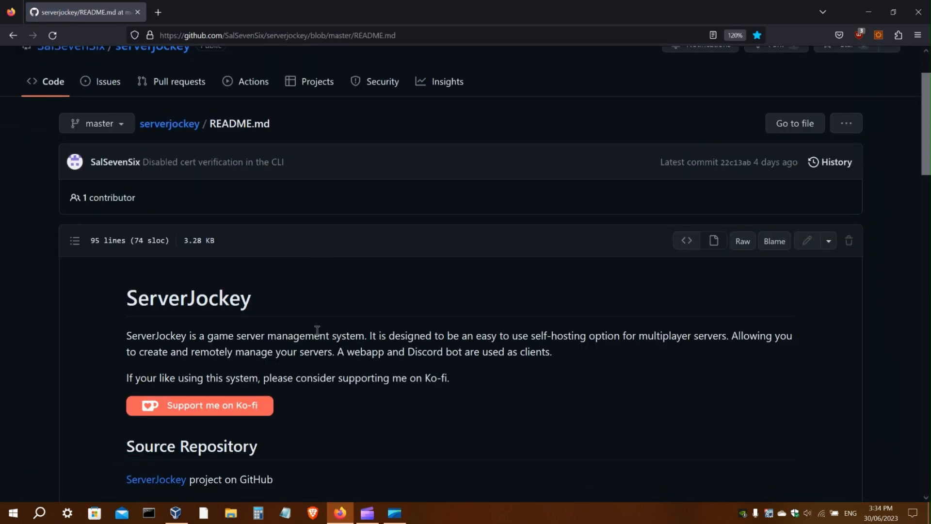
scroll(319, 340, down, 3)
scroll(319, 340, down, 2)
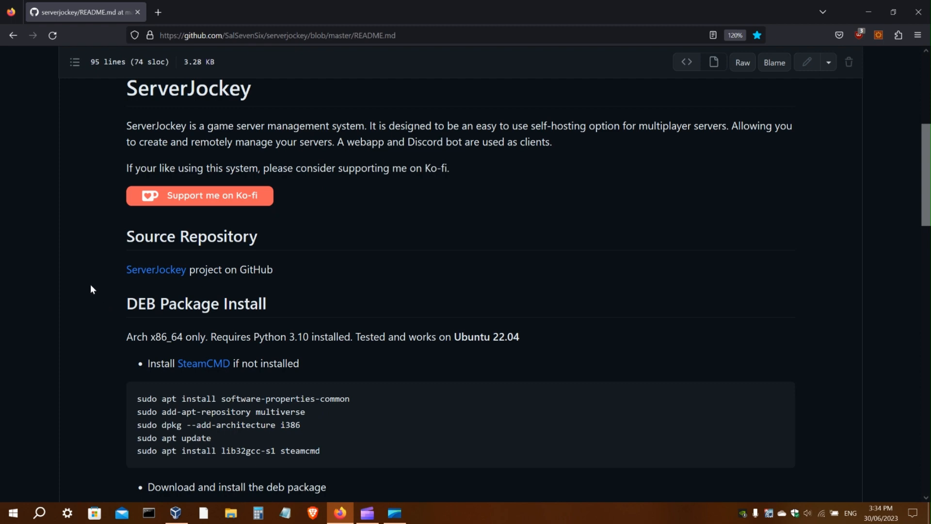
scroll(90, 286, down, 8)
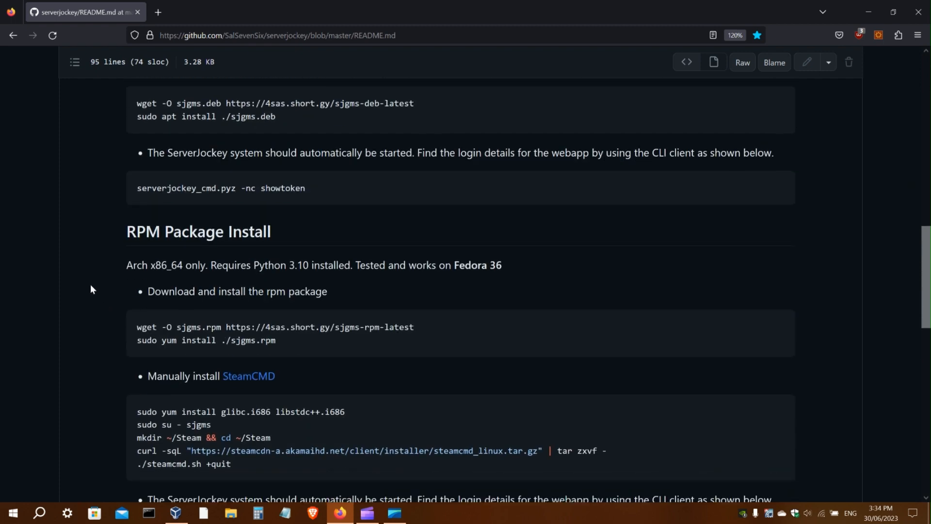
scroll(92, 288, down, 7)
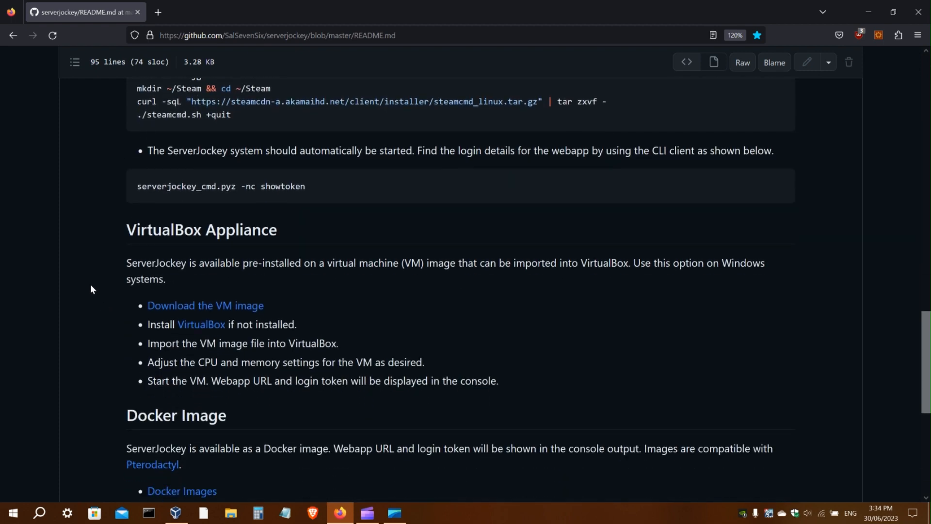
scroll(92, 291, down, 1)
drag(278, 161, 130, 160)
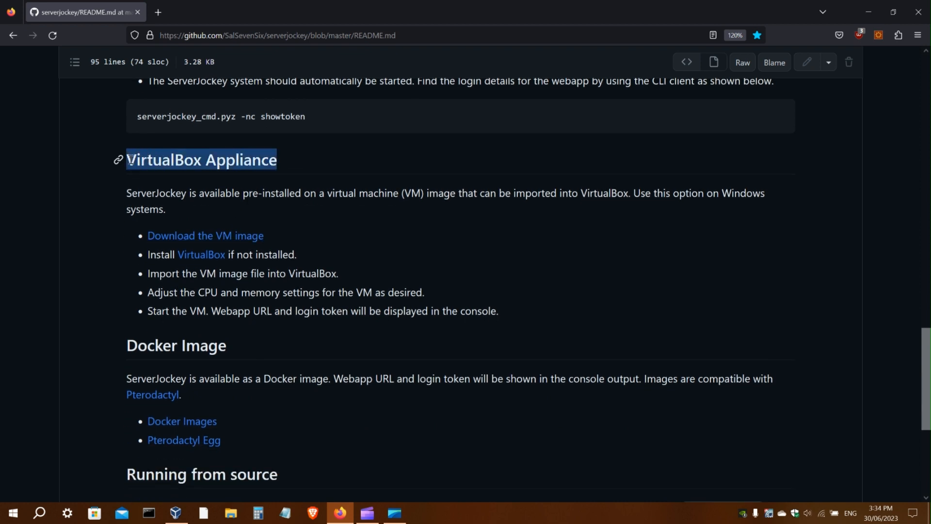
click(209, 223)
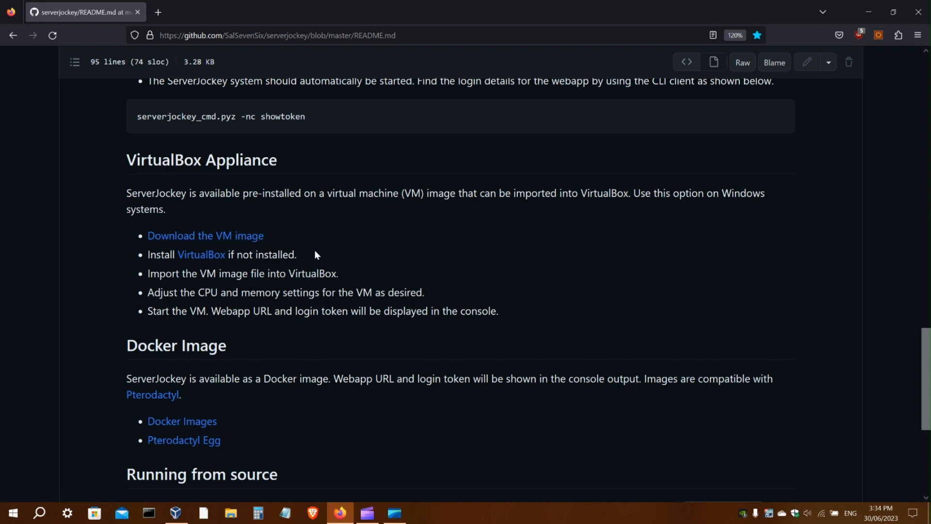
Step: Open the README's VirtualBox link in a new tab and view the VirtualBox.org homepage
right_click(206, 261)
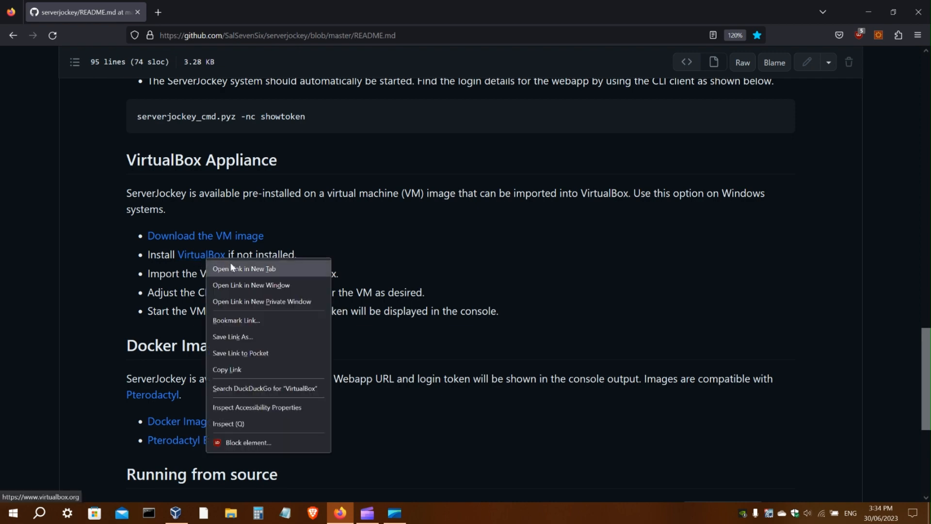
click(230, 262)
click(204, 12)
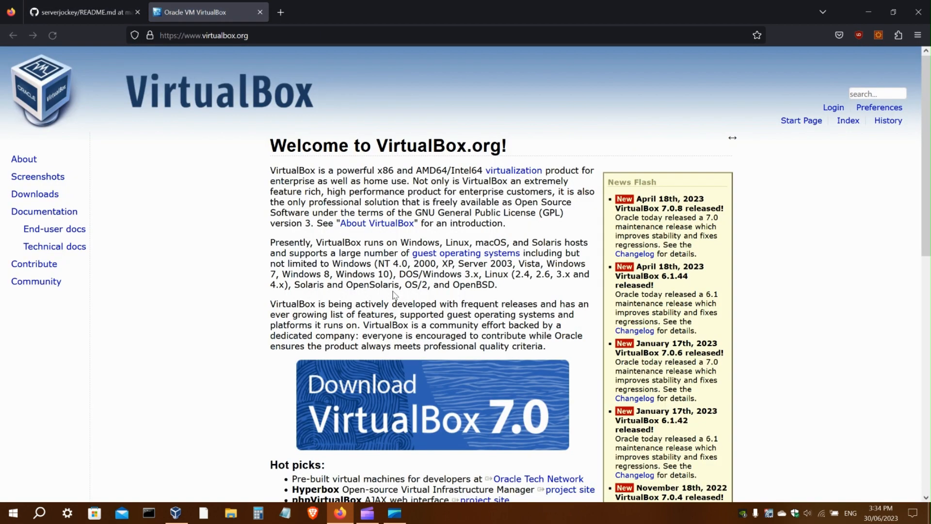
scroll(244, 293, down, 3)
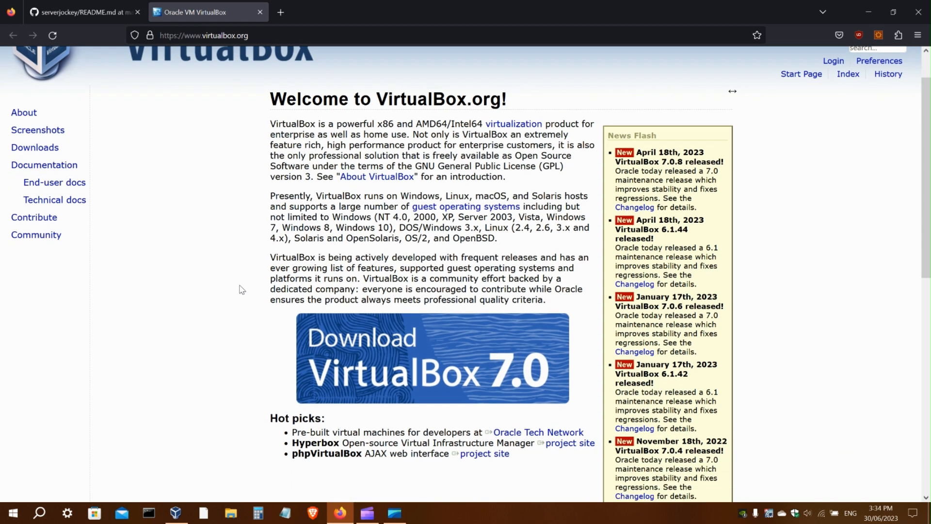
scroll(345, 182, up, 3)
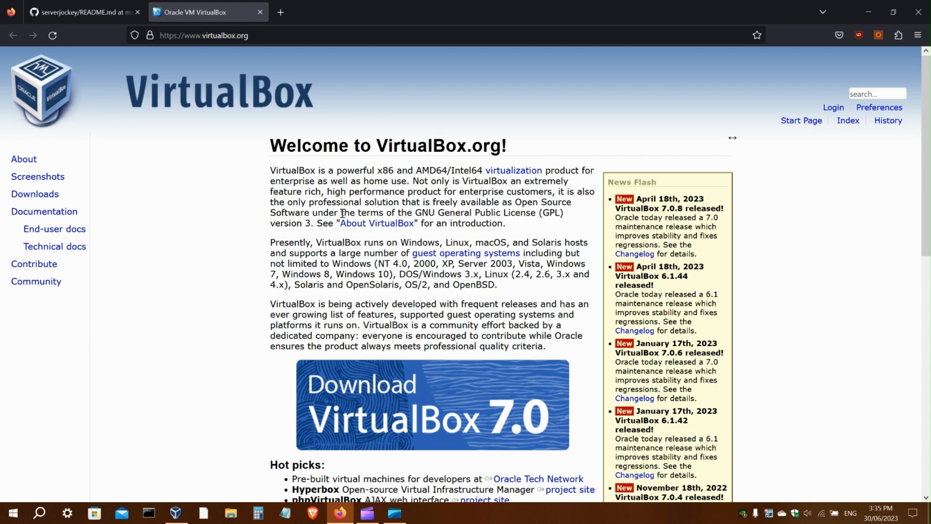
Step: Close the VirtualBox tab and download the ZomBox-20230629.ova VM image from the README
click(260, 13)
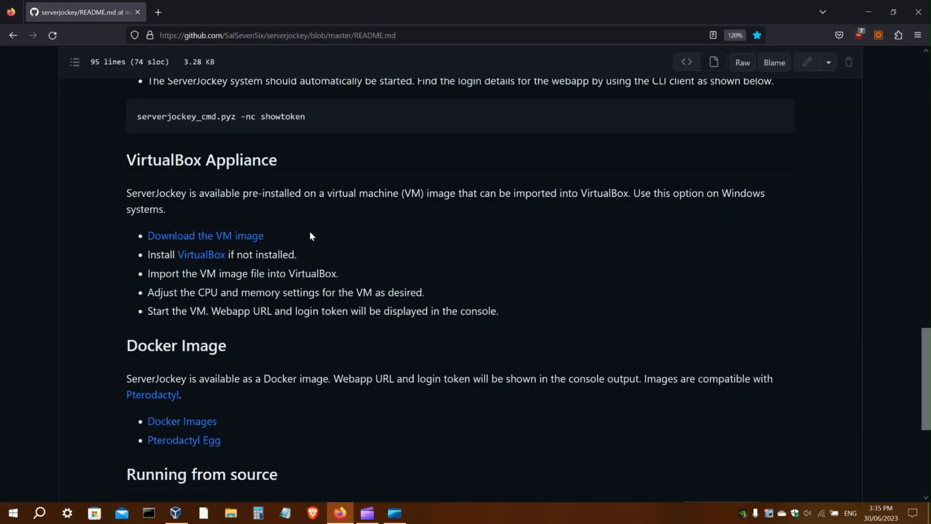
drag(165, 274, 268, 276)
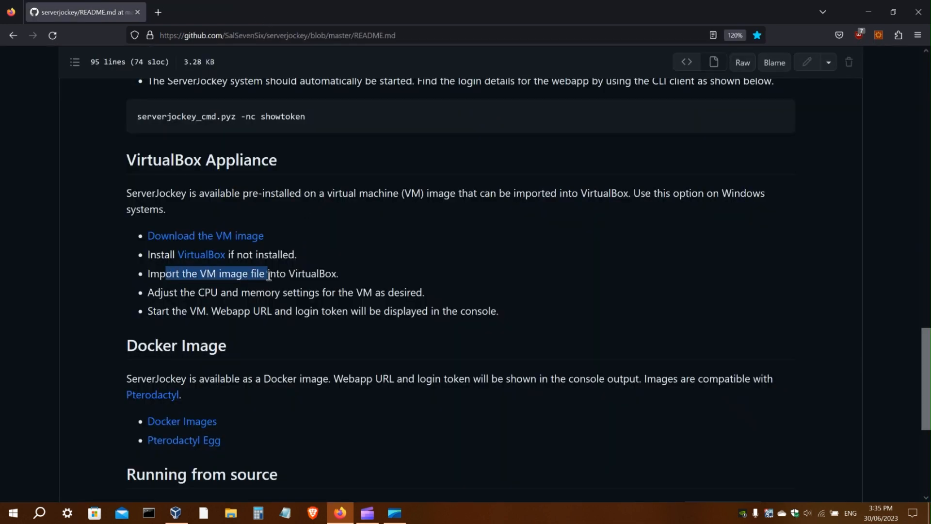
drag(173, 292, 426, 304)
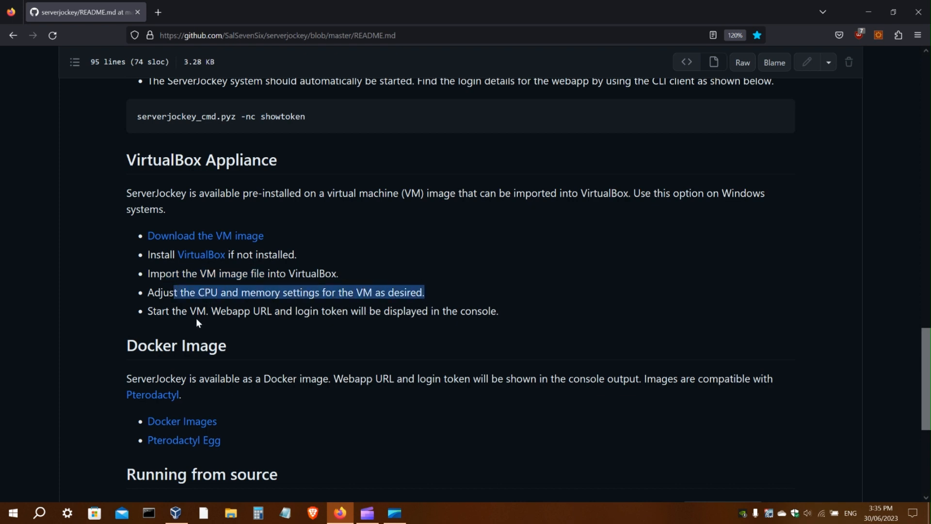
click(317, 275)
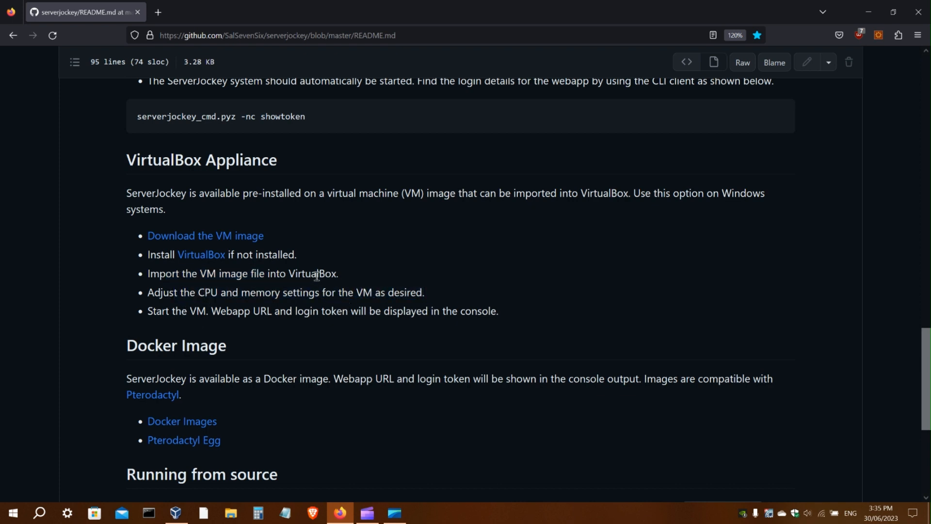
click(242, 238)
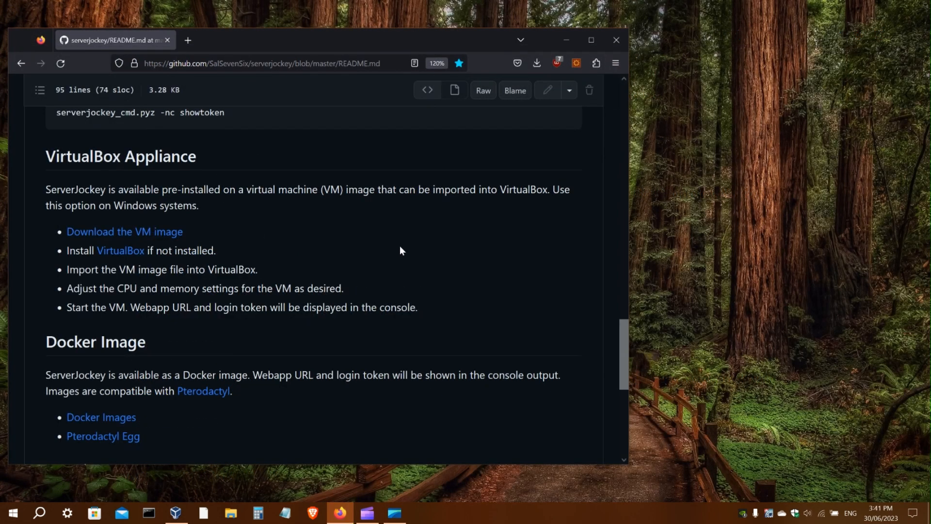
Step: Use File > Import Appliance to load C:\Temp\ZomBox-20230629.ova and continue to its settings
click(176, 513)
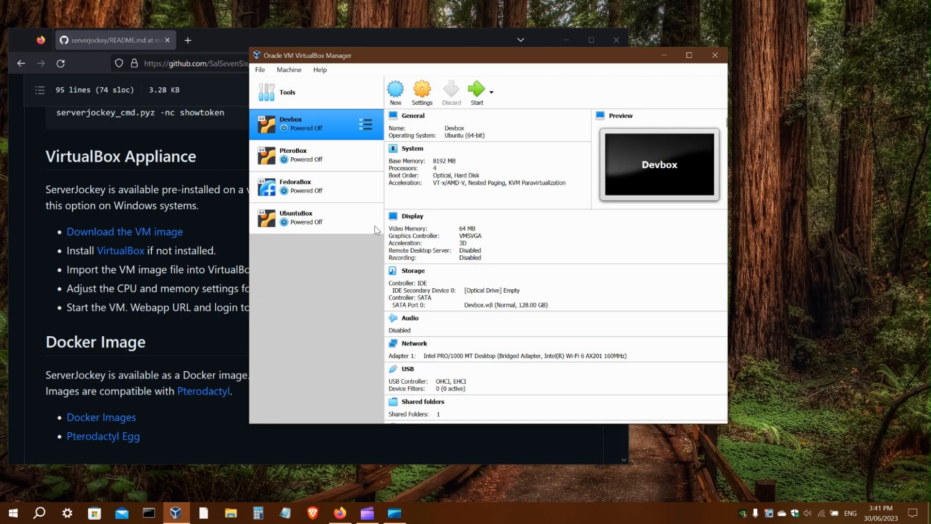
drag(376, 60, 422, 90)
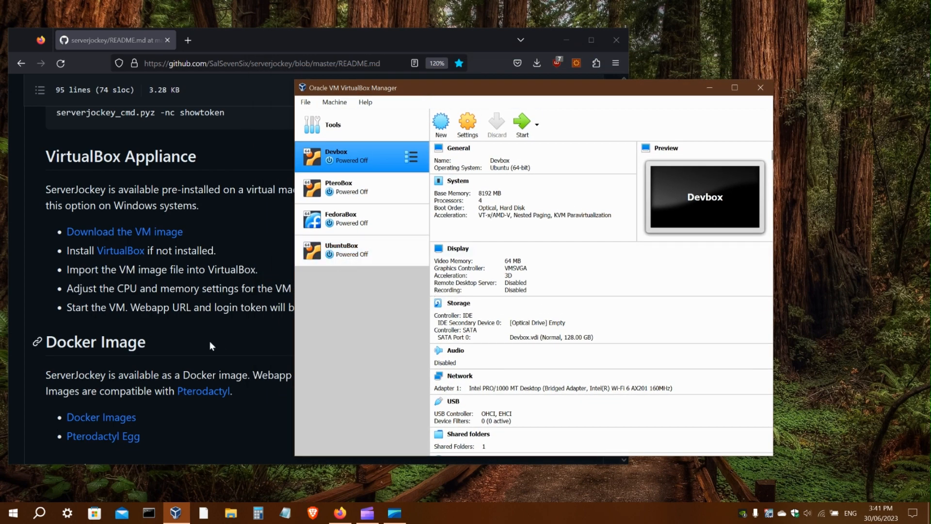
click(313, 103)
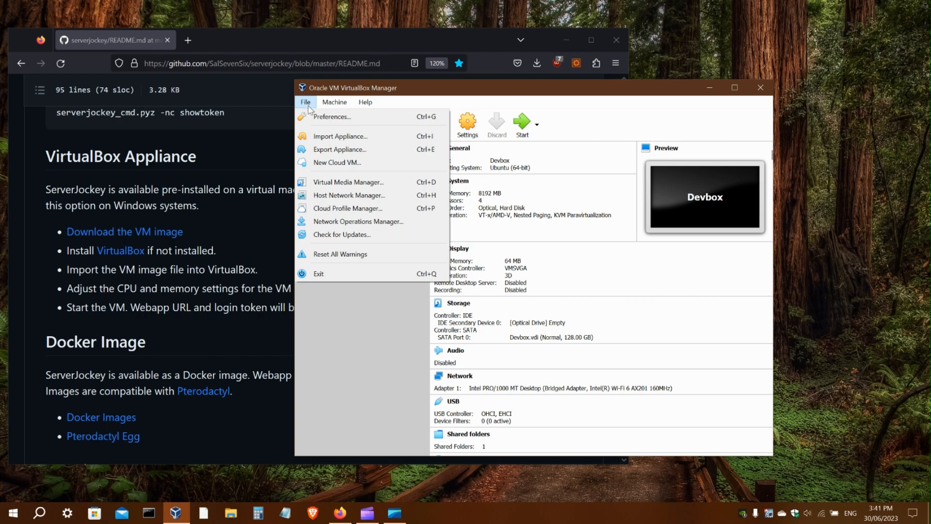
click(333, 137)
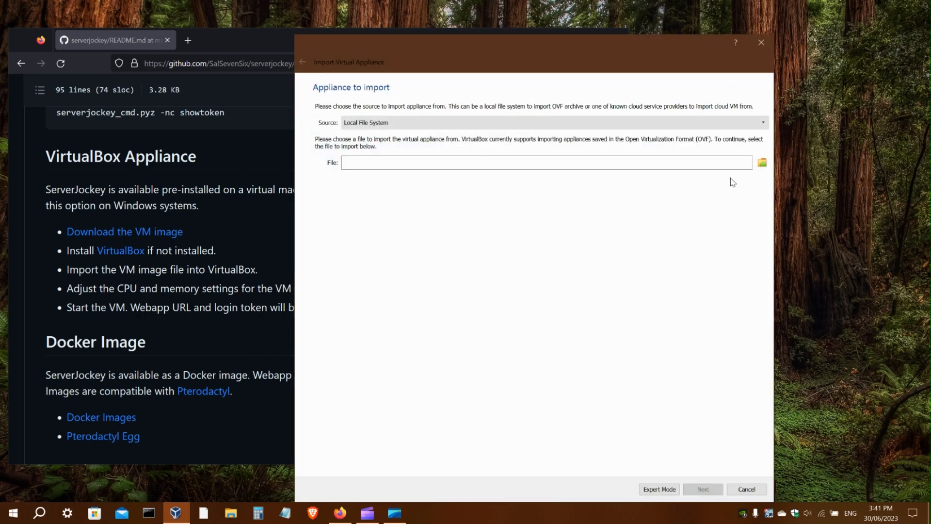
click(762, 162)
click(367, 188)
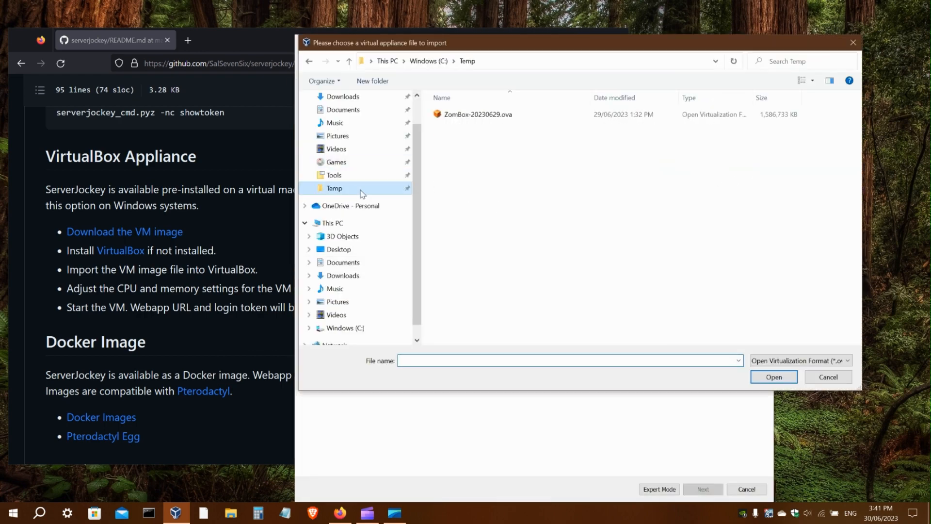
click(467, 116)
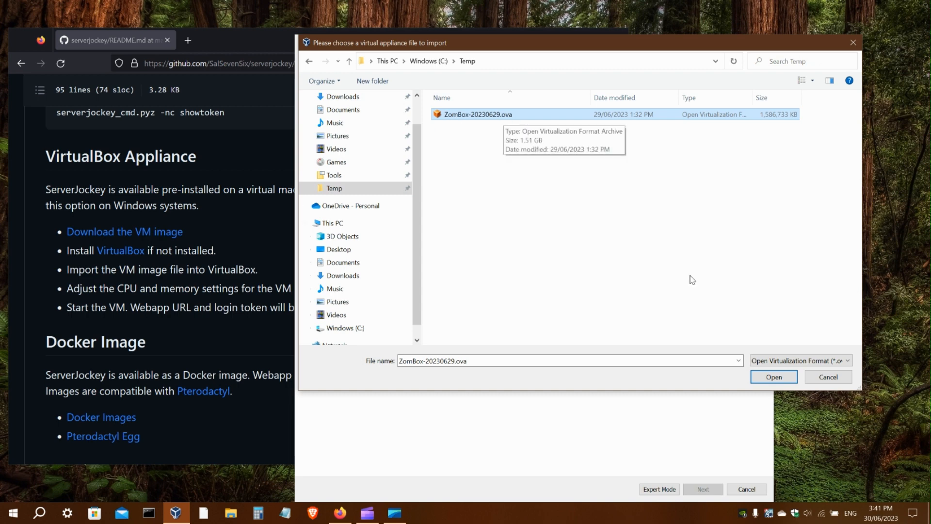
click(774, 377)
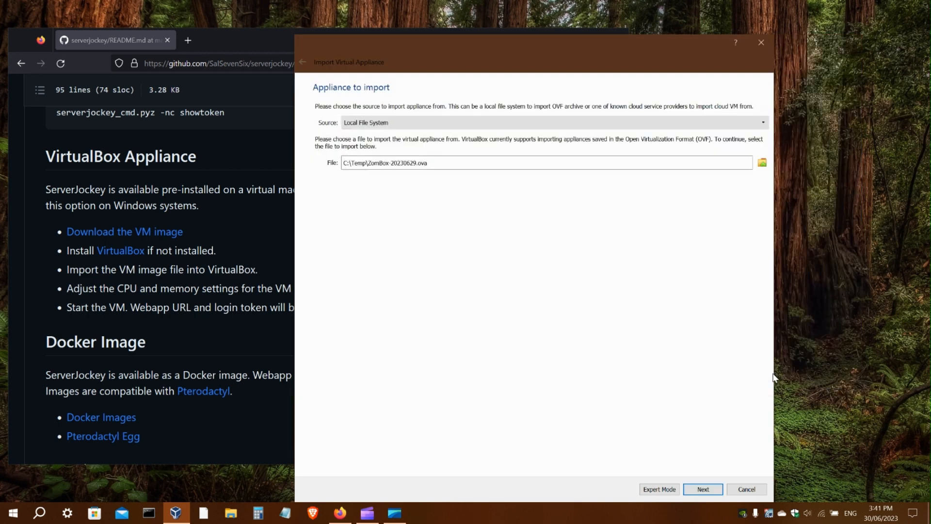
click(704, 489)
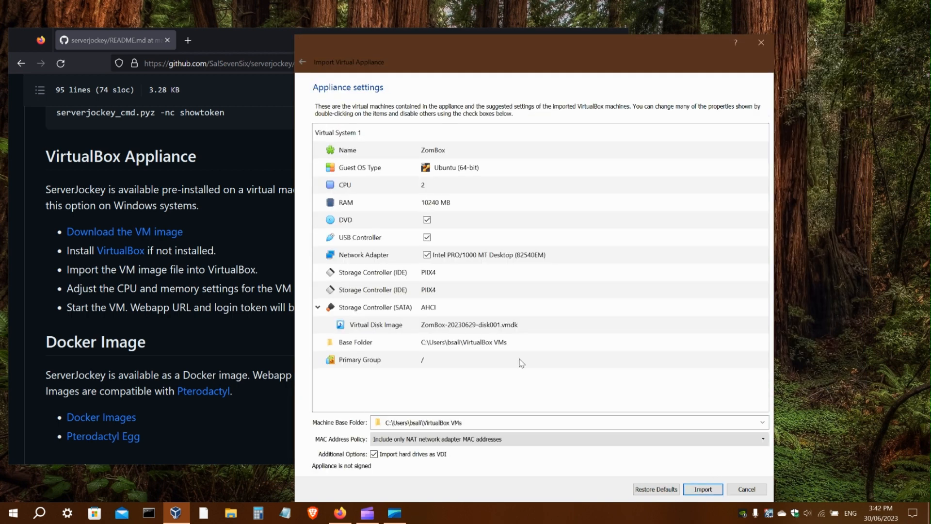
Step: Import ZomBox as a powered-off VM with 10240 MB memory and 2 processors
click(697, 489)
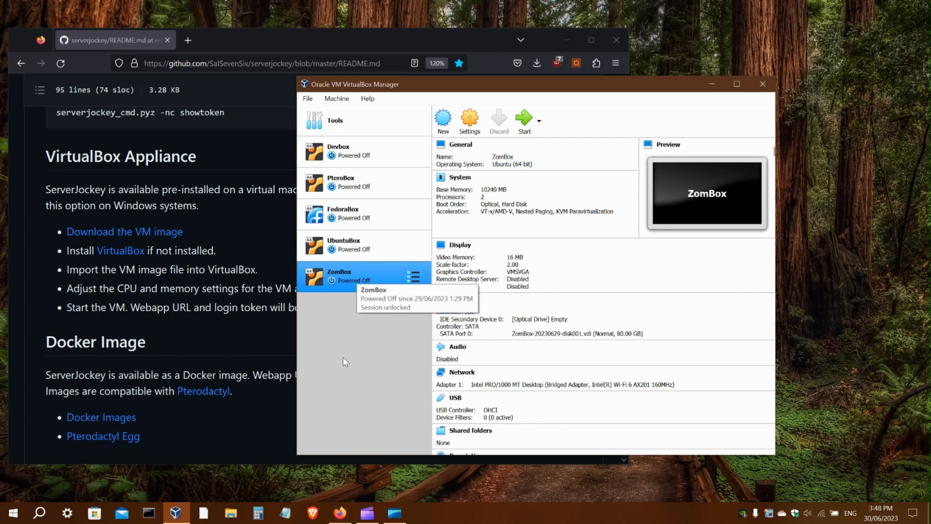
Step: Review the README's step about adjusting the VM's CPU and memory
click(74, 303)
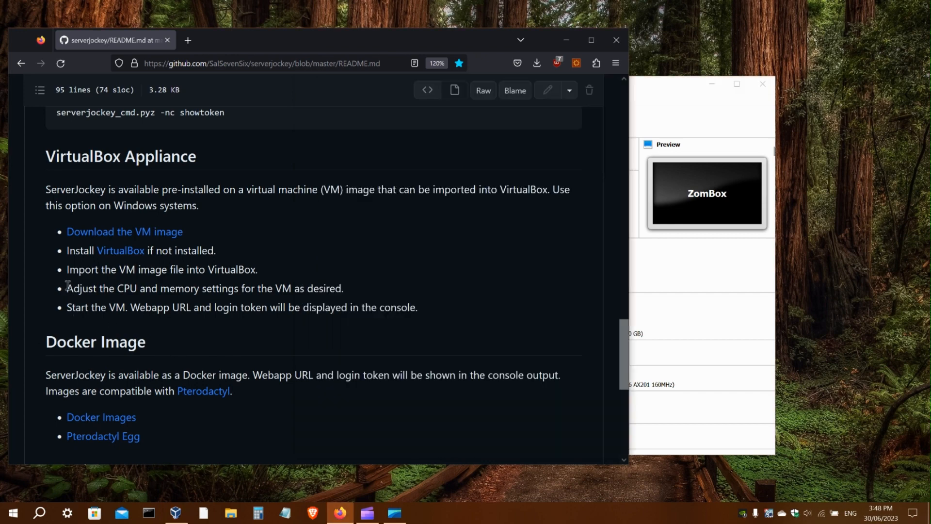
drag(66, 287, 347, 291)
click(351, 293)
Step: Set ZomBox's System > Processor count to 2 and save the settings
click(660, 279)
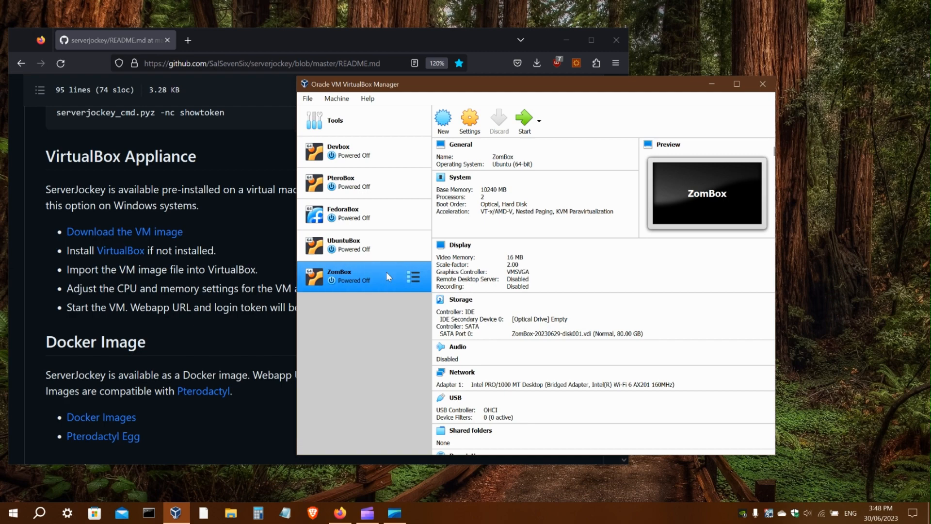
click(469, 125)
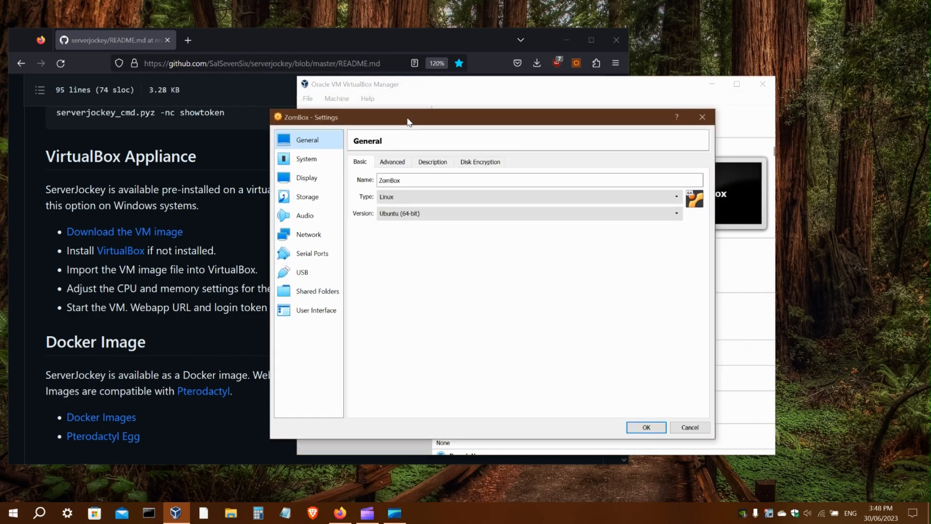
click(307, 162)
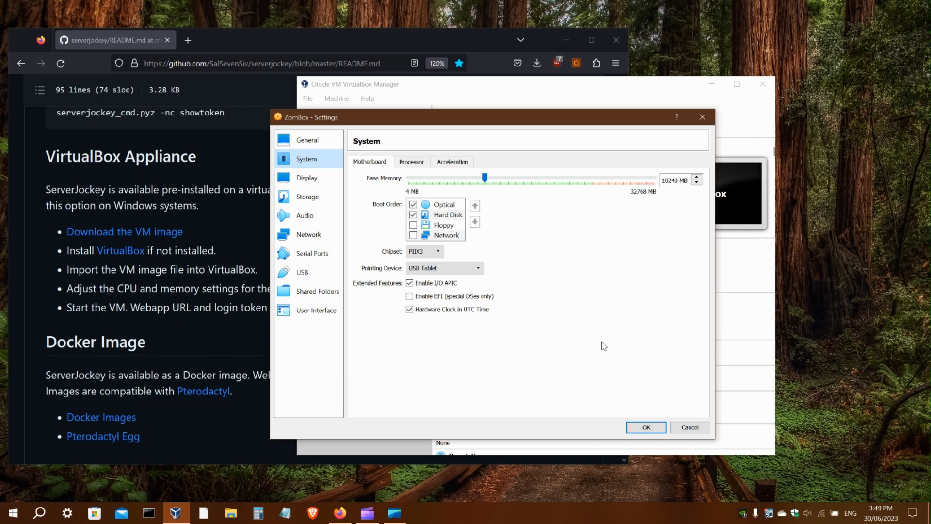
click(411, 162)
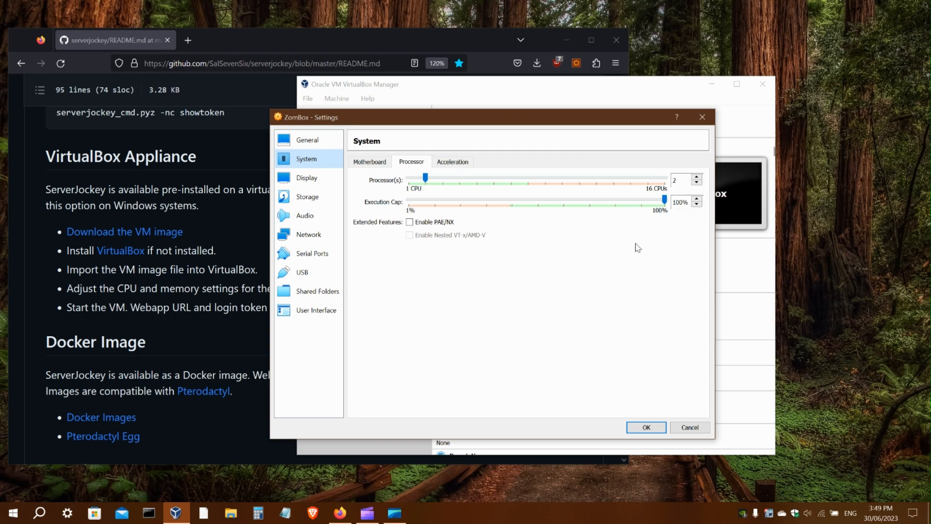
double_click(683, 180)
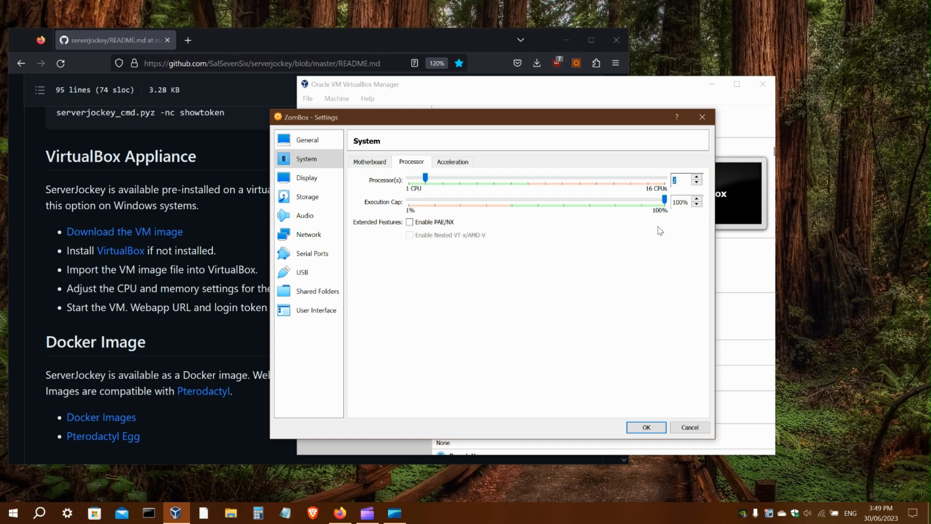
key(Tab)
click(638, 429)
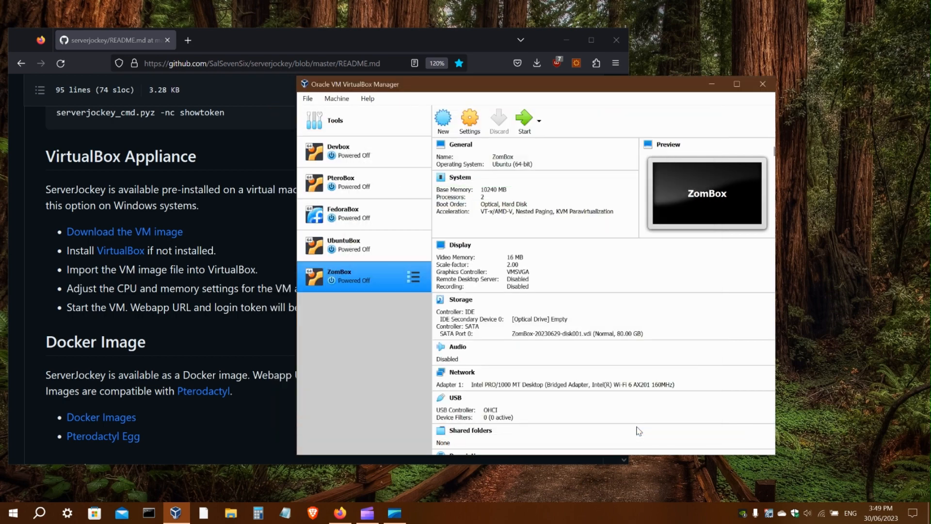
Step: Start the ZomBox VM and minimize VirtualBox Manager while it boots
click(75, 311)
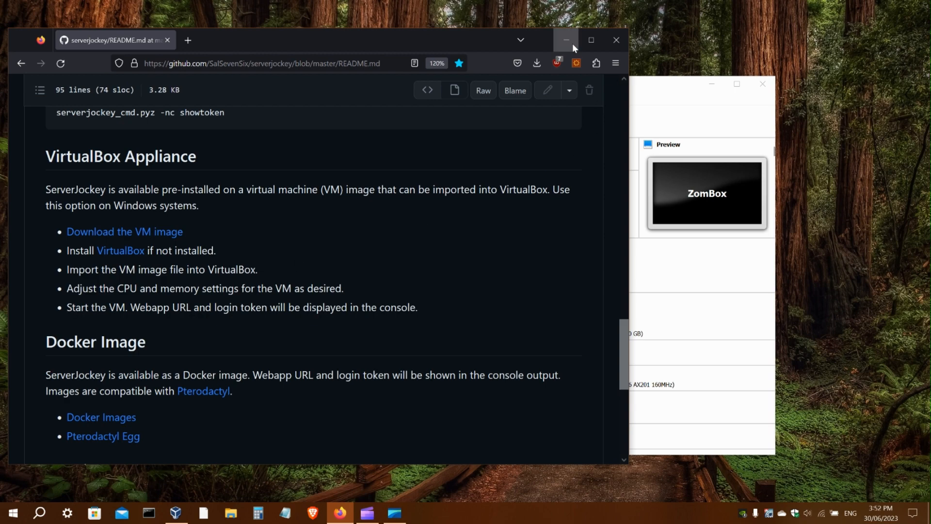
click(572, 43)
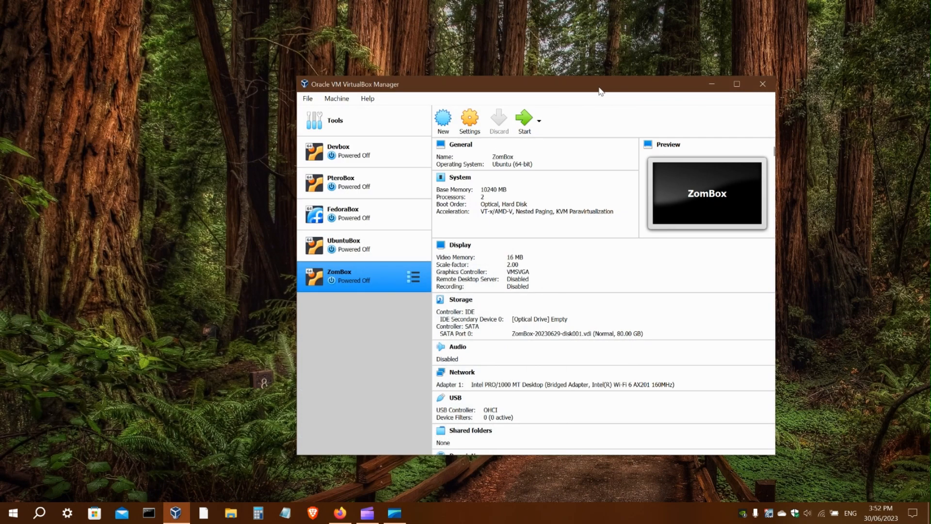
drag(600, 91, 524, 74)
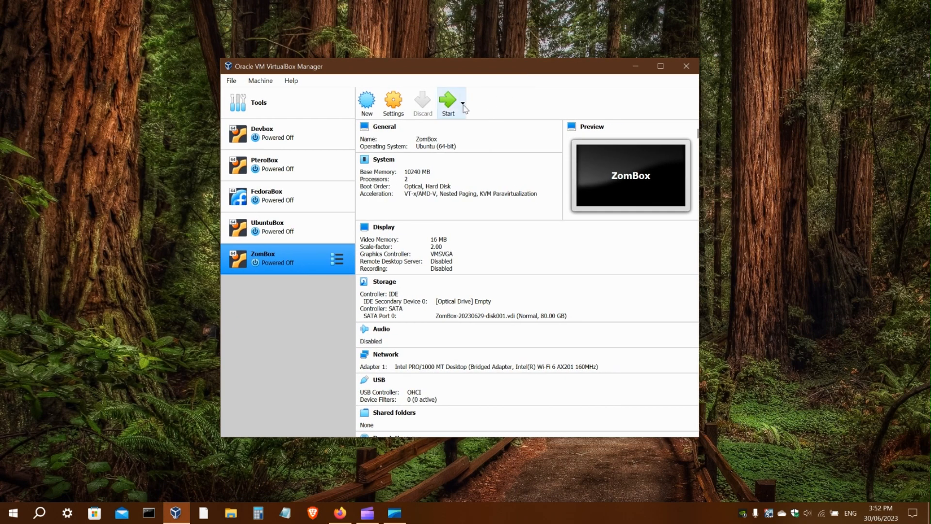
click(453, 102)
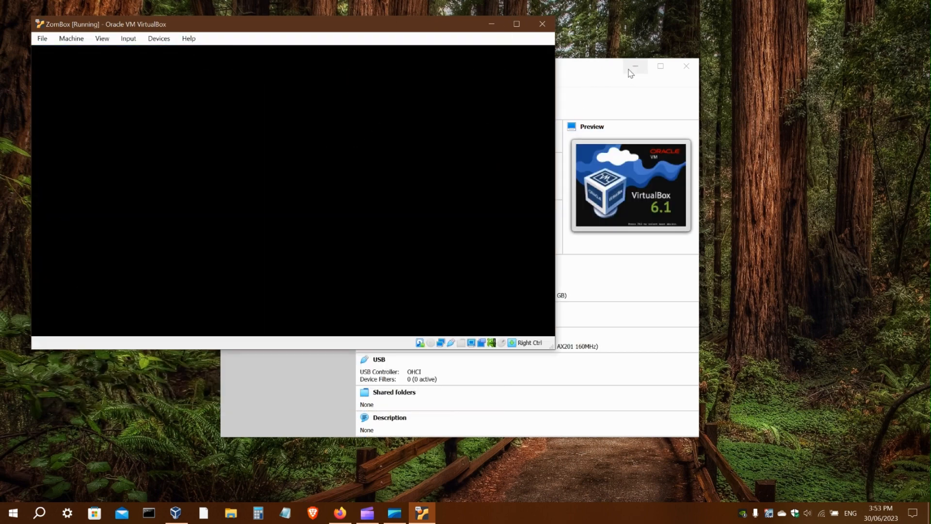
click(631, 69)
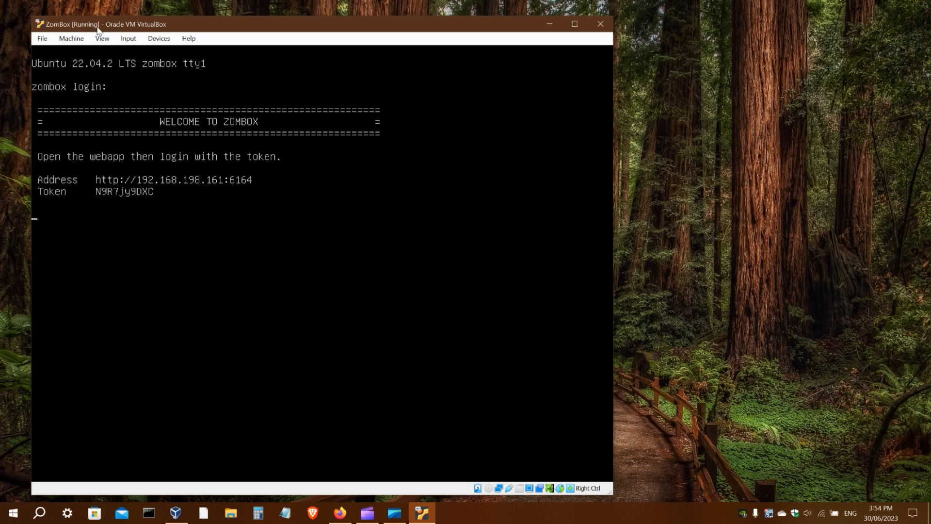
Step: Scale the ZomBox virtual screen to 125%
drag(99, 30, 193, 27)
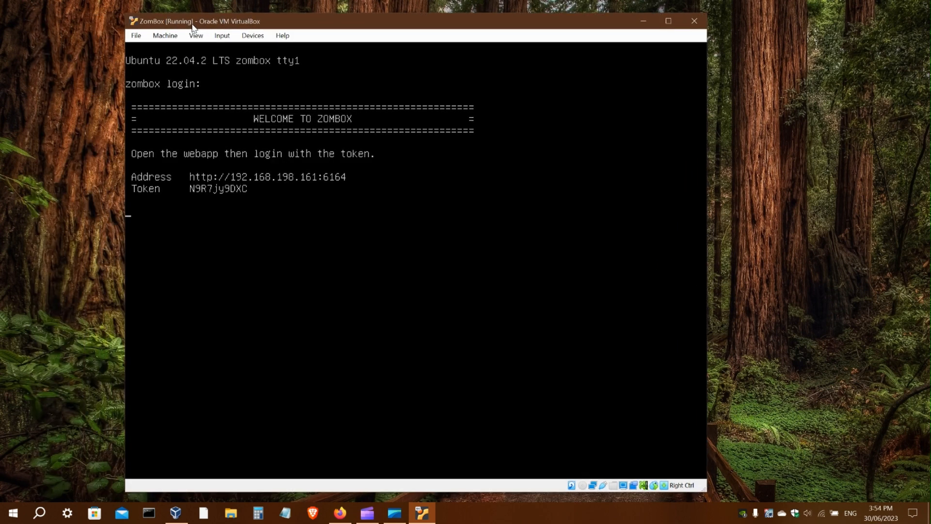
click(222, 35)
mouse_move(202, 39)
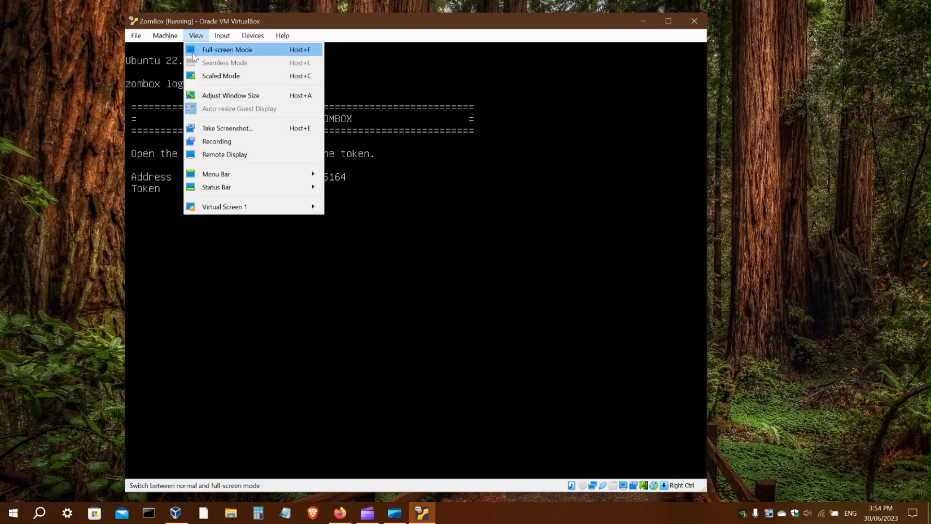
mouse_move(225, 209)
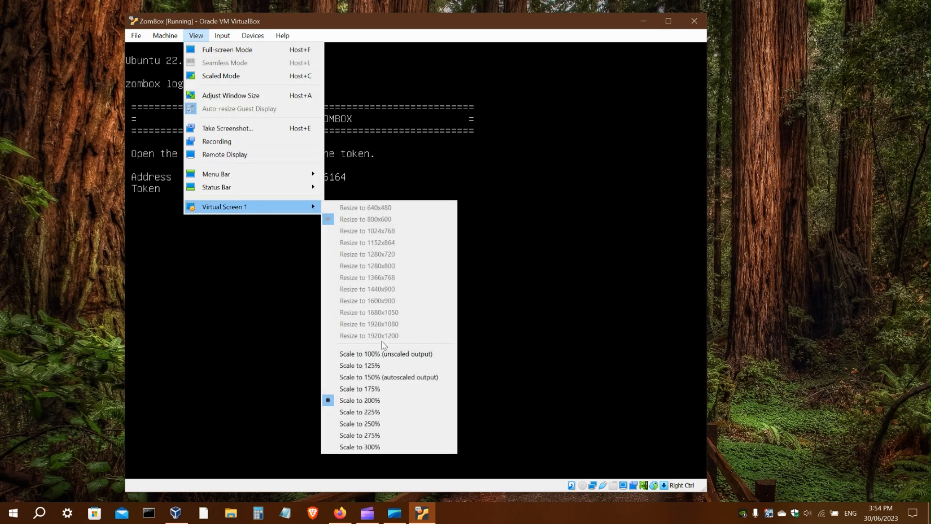
click(386, 367)
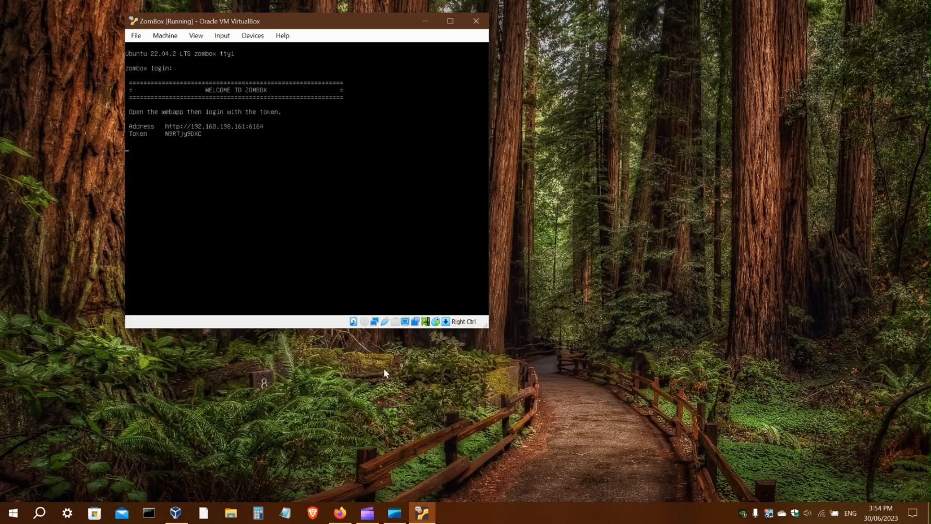
Step: Scale the ZomBox virtual screen up to 225%
click(222, 35)
mouse_move(196, 36)
key(Escape)
click(196, 36)
mouse_move(290, 204)
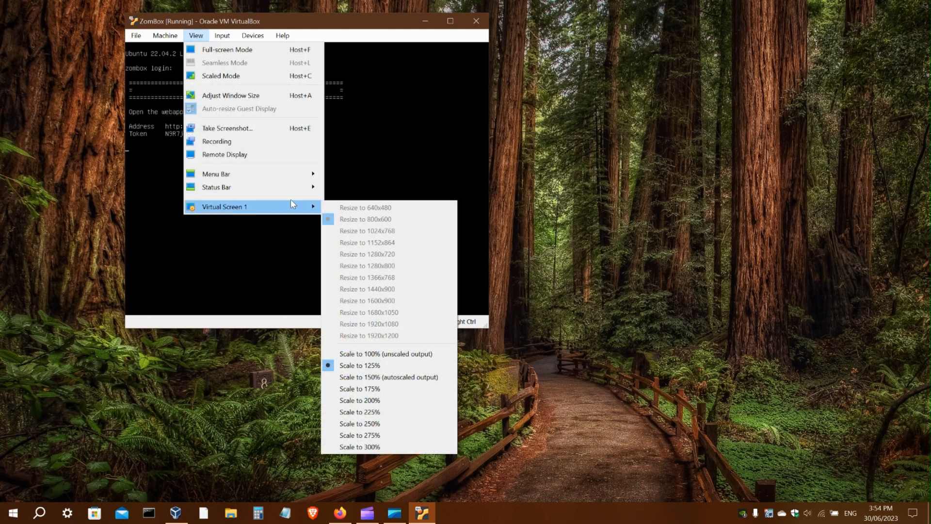
click(392, 413)
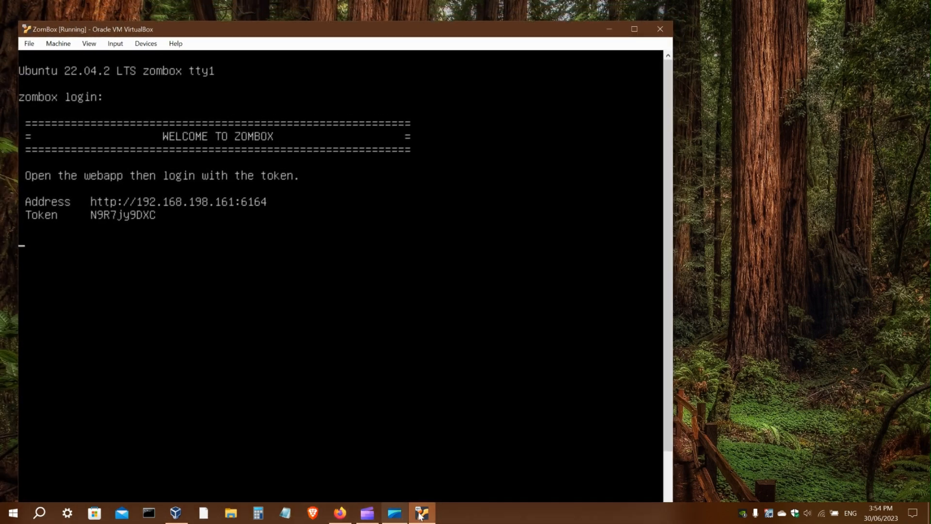
click(340, 513)
drag(228, 38, 478, 56)
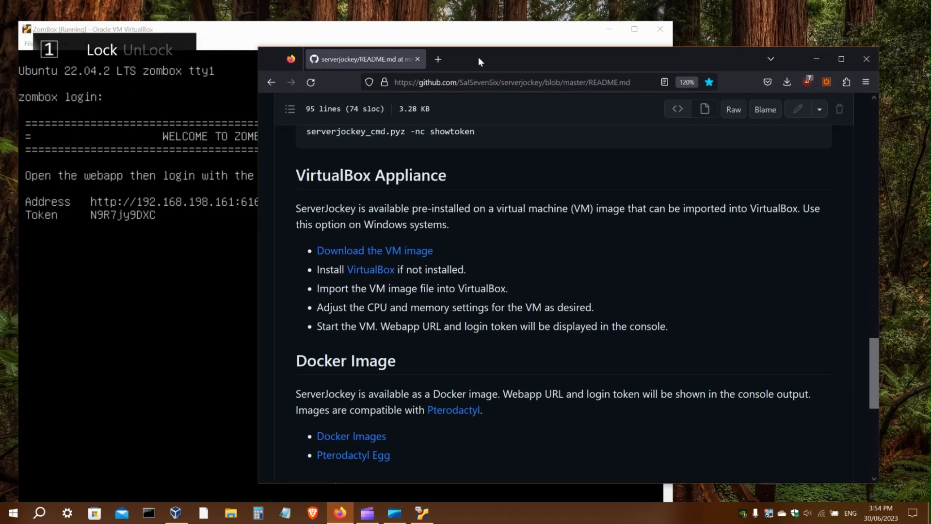
click(438, 59)
drag(599, 59, 621, 63)
click(445, 90)
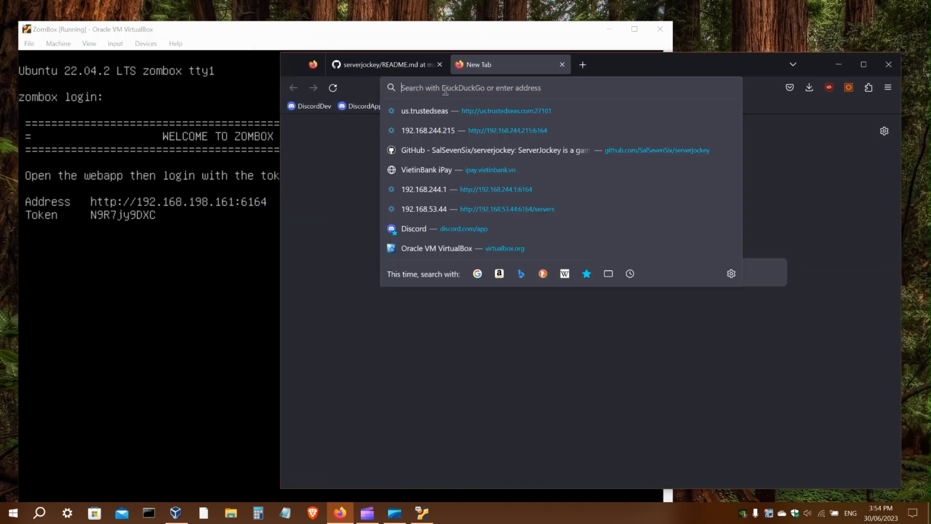
text(http:/)
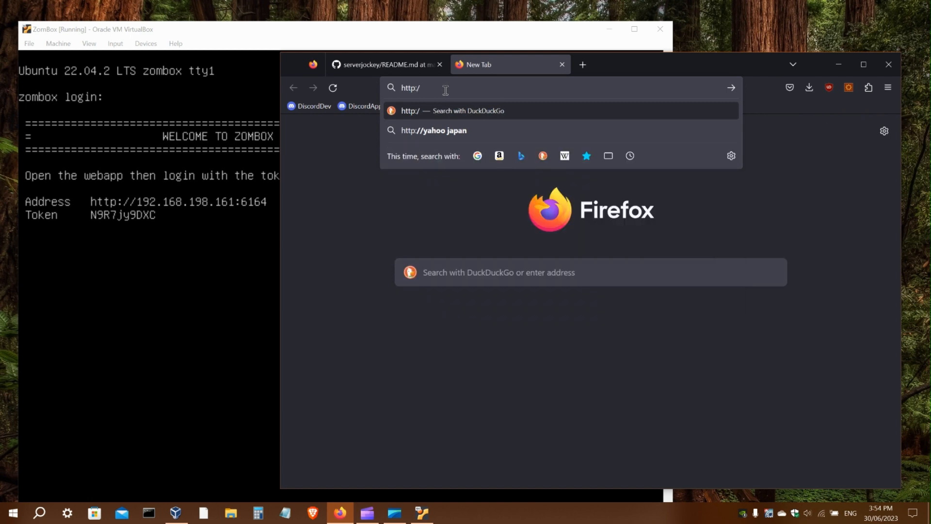
text(/192.16)
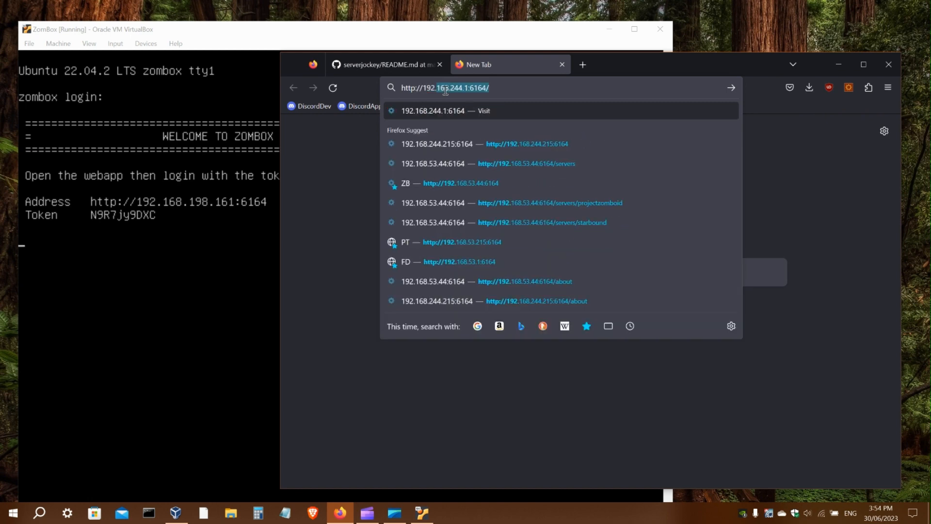
text(8)
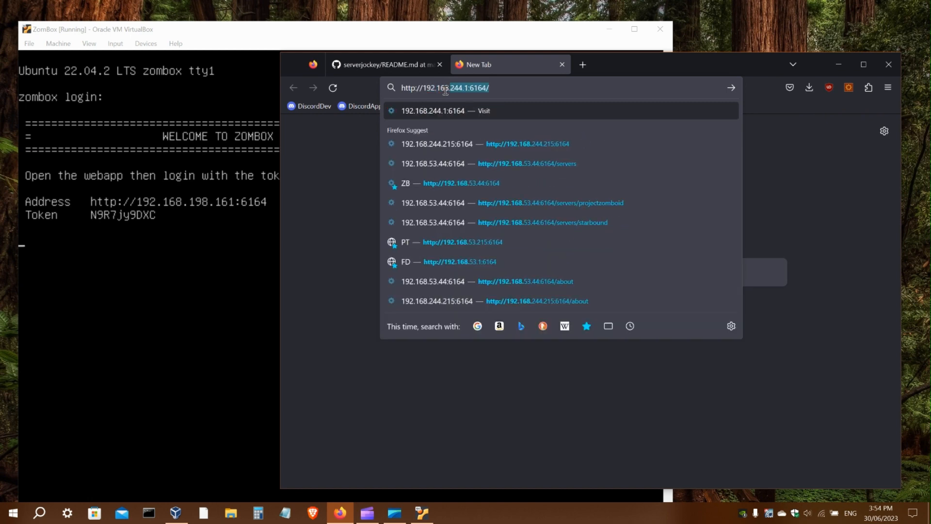
text(.198)
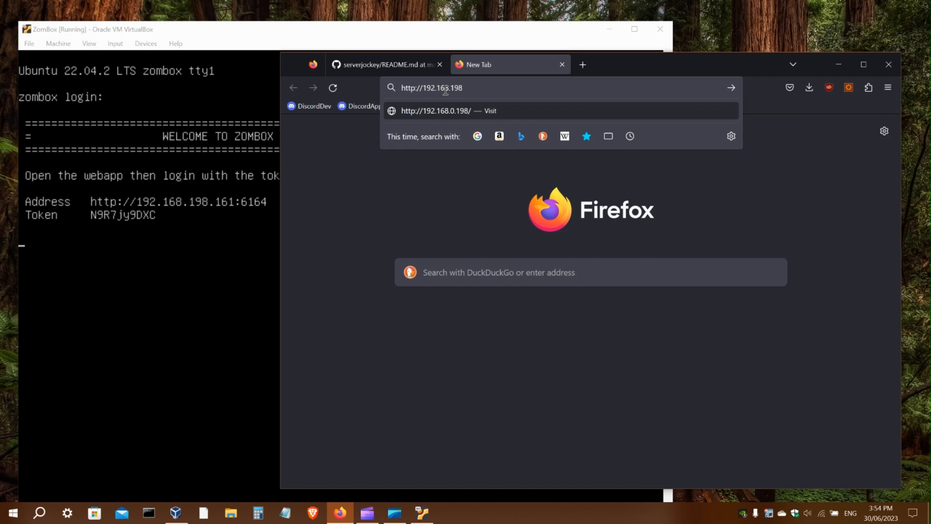
text(.161:6164)
key(Return)
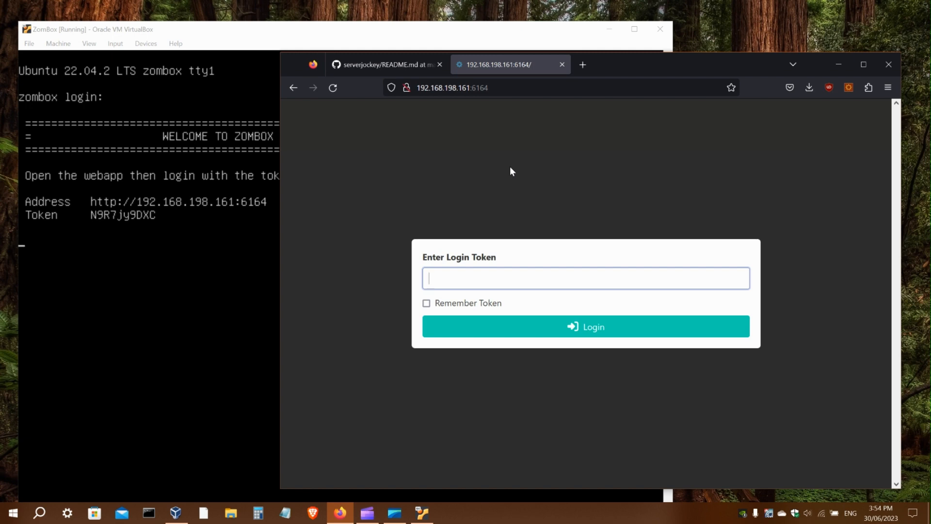
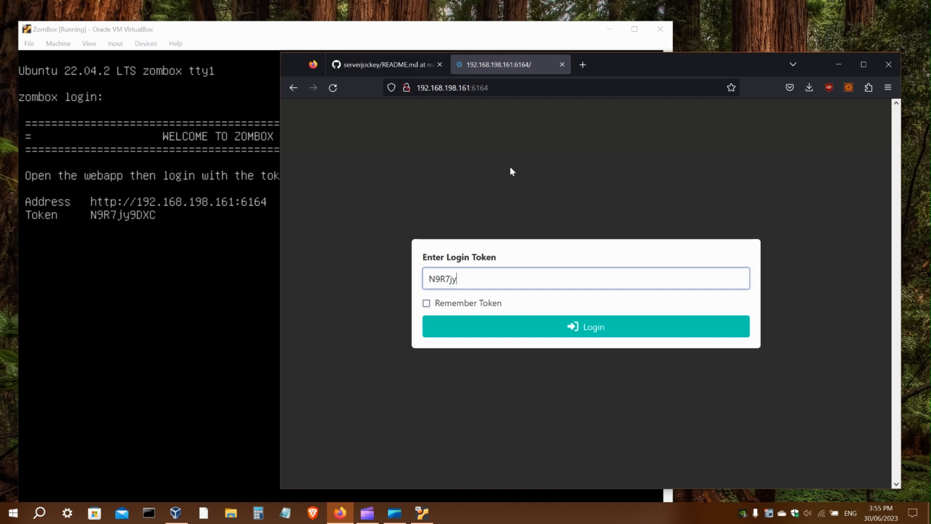
Step: Enter the console login token, tick Remember Token, and log in to ServerJockey
click(426, 304)
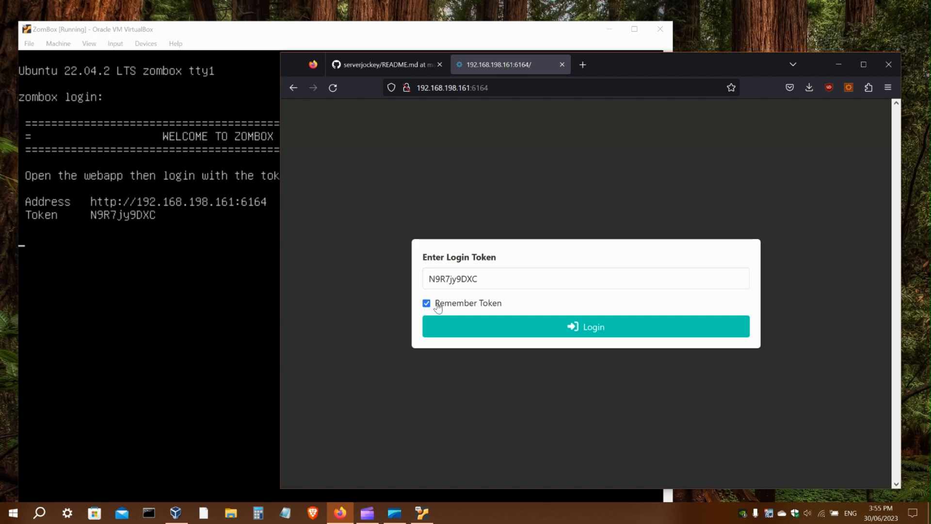
click(486, 280)
key(Return)
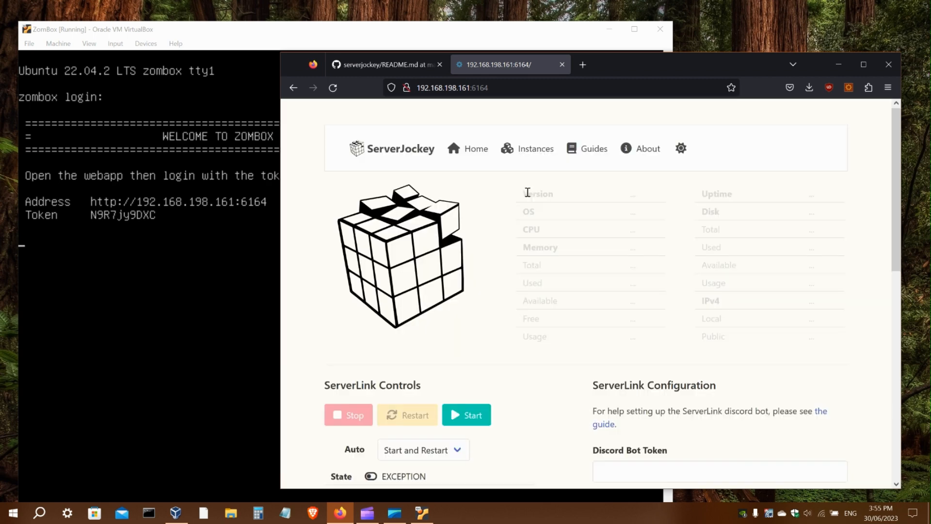
drag(604, 65, 589, 27)
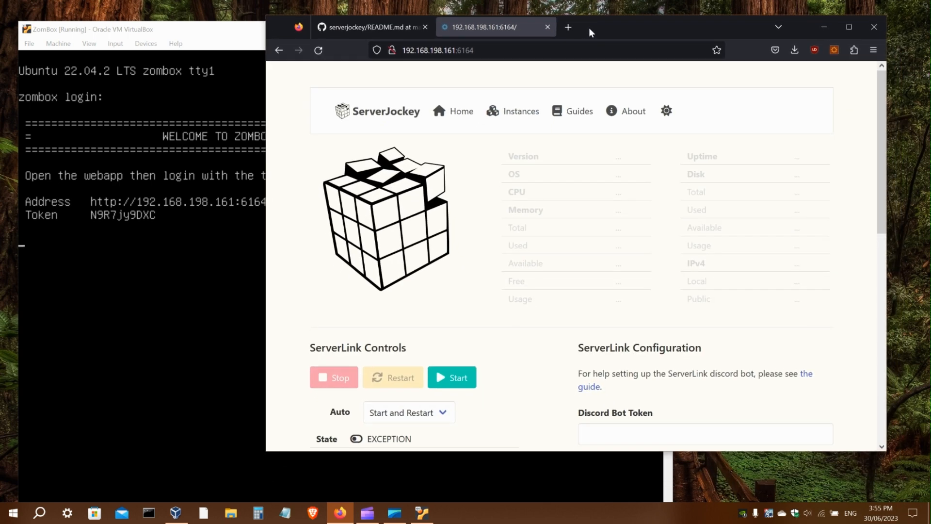